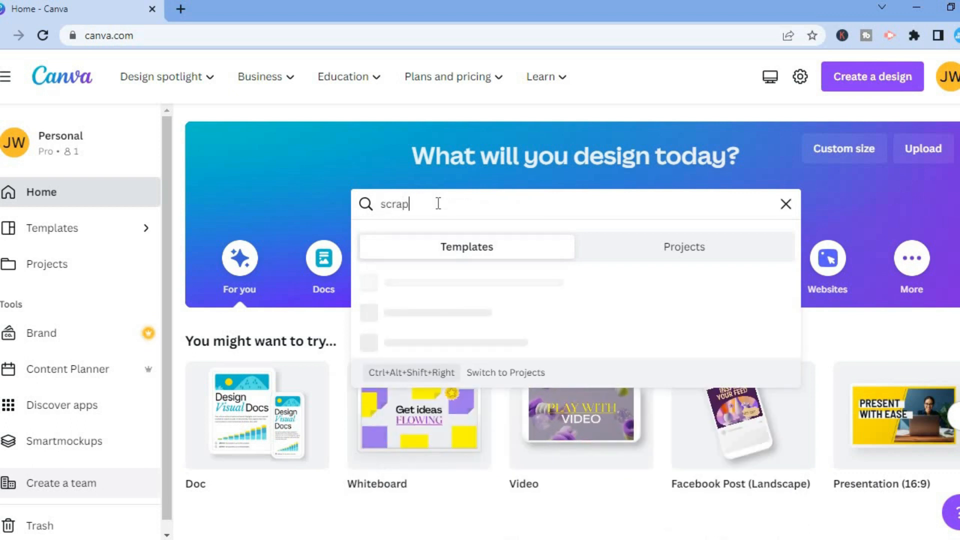
Search the templates for scrapbook designs and open the Scrapbook template category.
text(b)
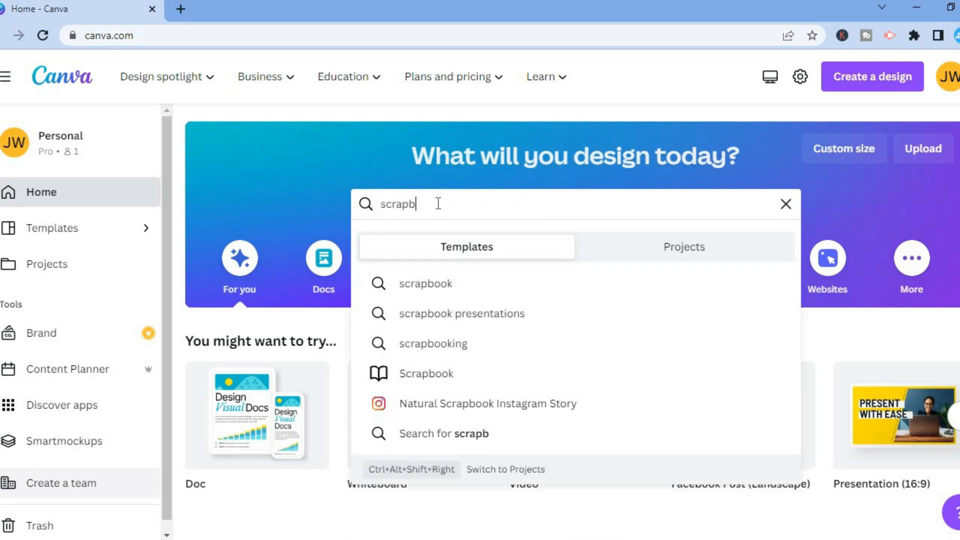
click(439, 381)
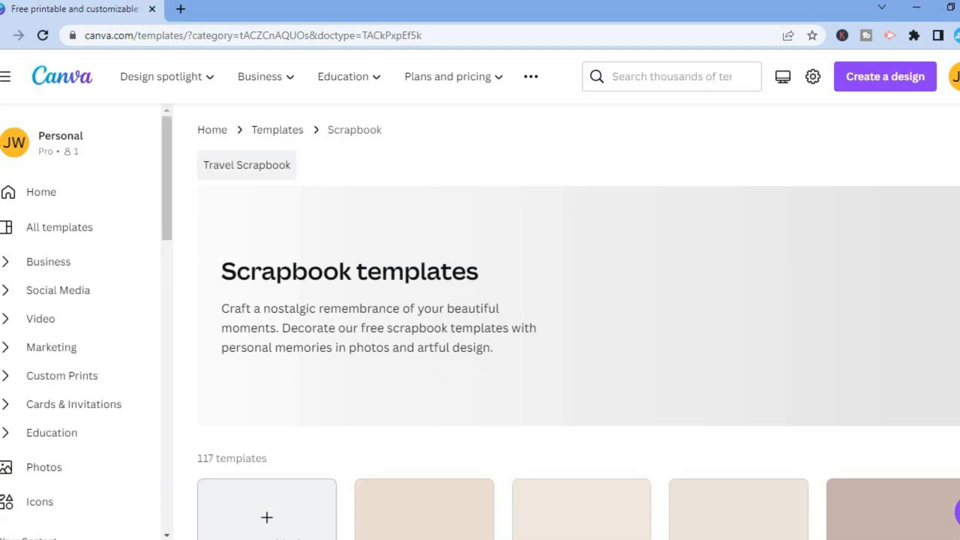
Open the Grey Brown Modern Abstract Scrapbook template and start customizing it in the editor.
scroll(578, 320, down, 5)
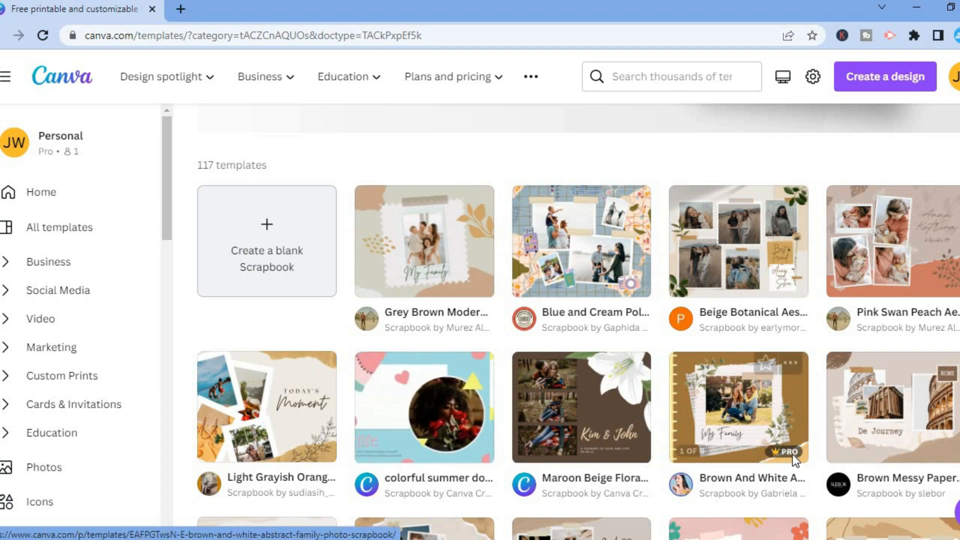
mouse_move(794, 455)
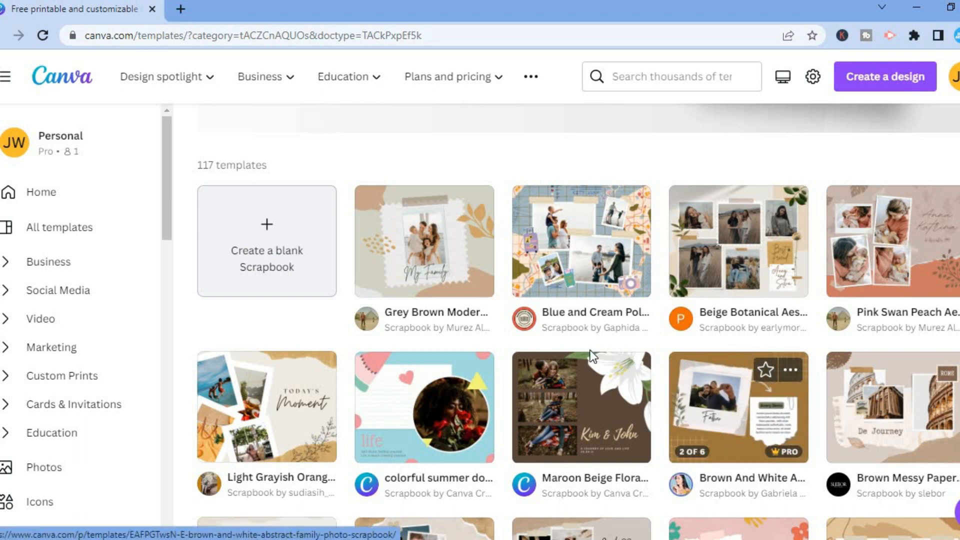
mouse_move(434, 271)
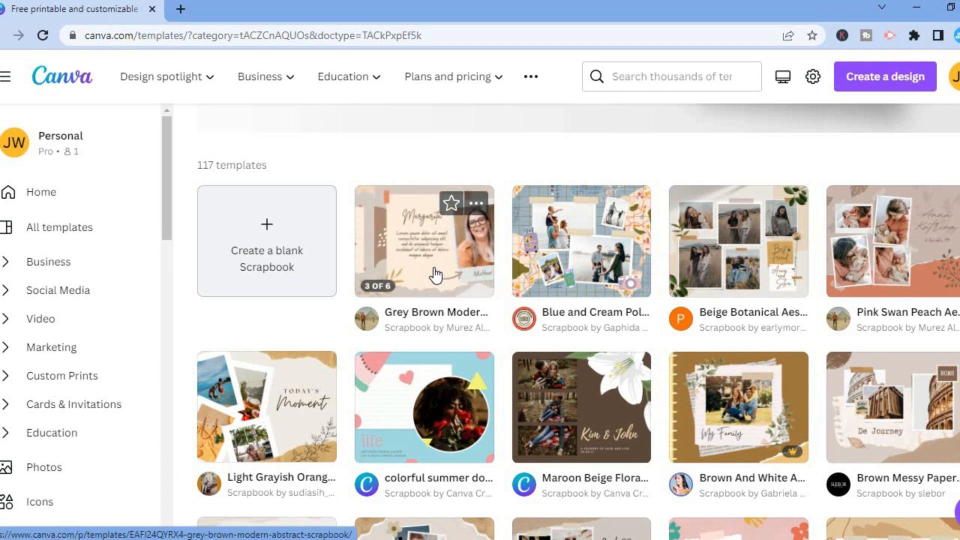
click(434, 270)
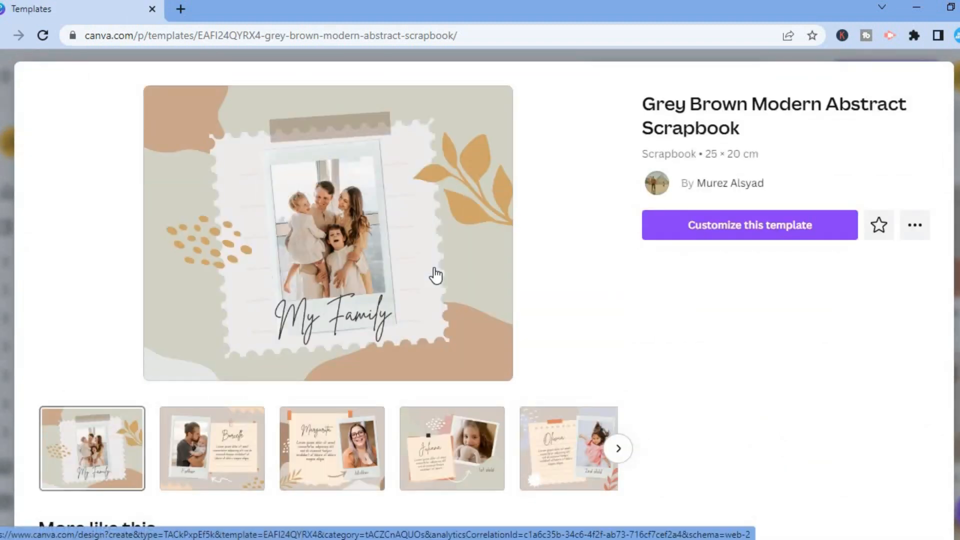
click(692, 231)
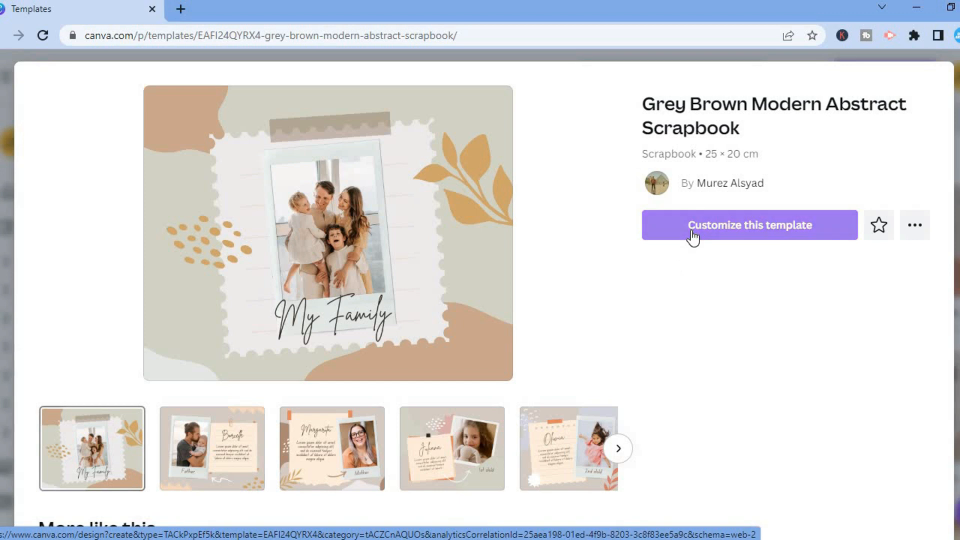
click(692, 231)
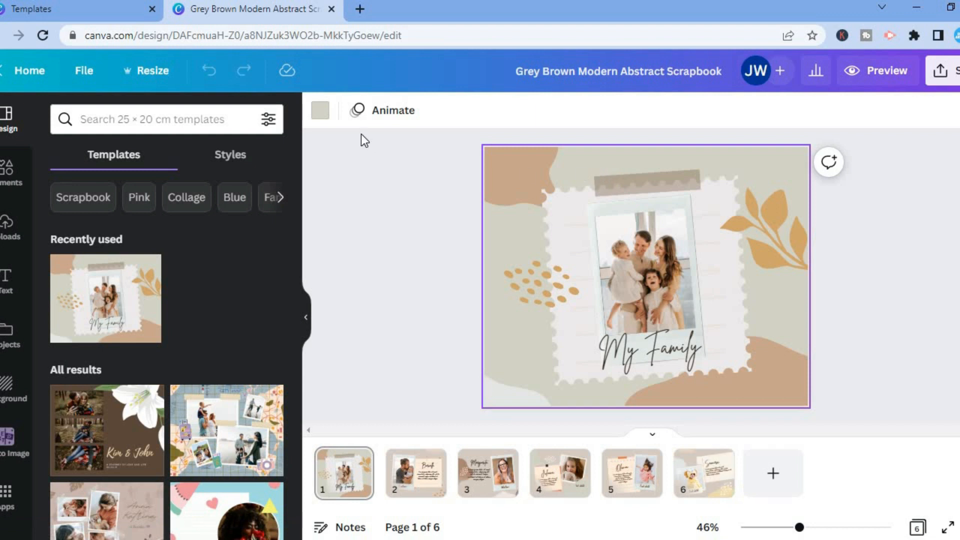
Set the first page's background color to the dusty pink document color.
click(322, 117)
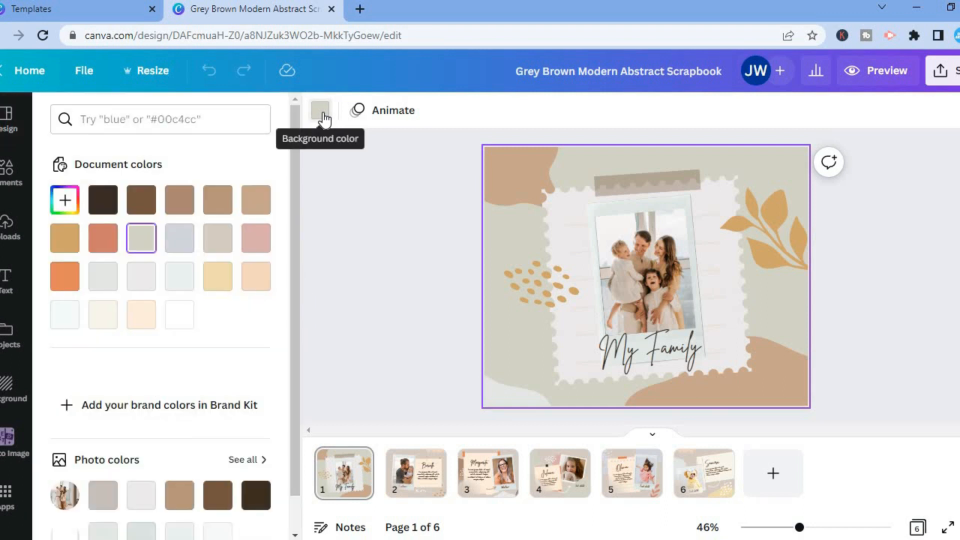
click(259, 241)
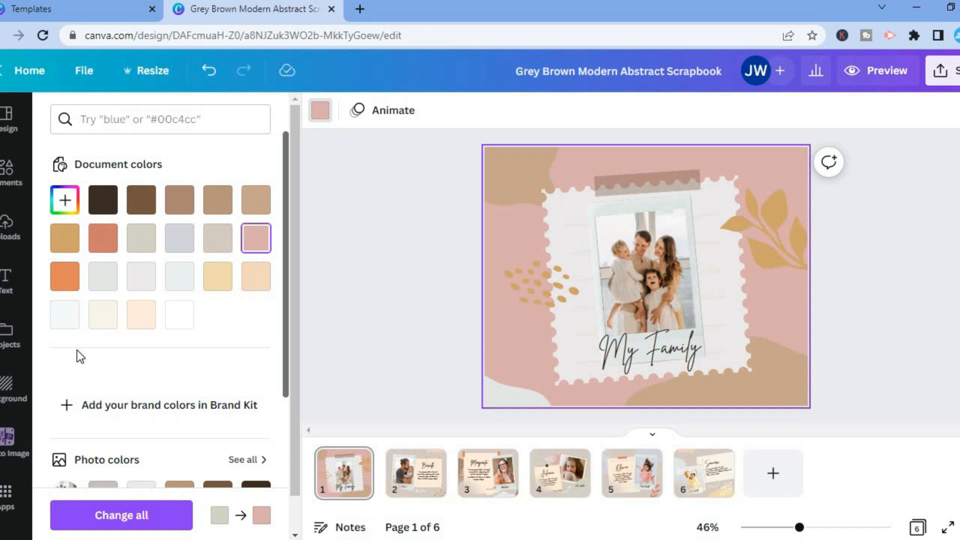
Place the uploaded landscape image with the blue circle logo on the first page and delete it again.
click(10, 225)
click(10, 227)
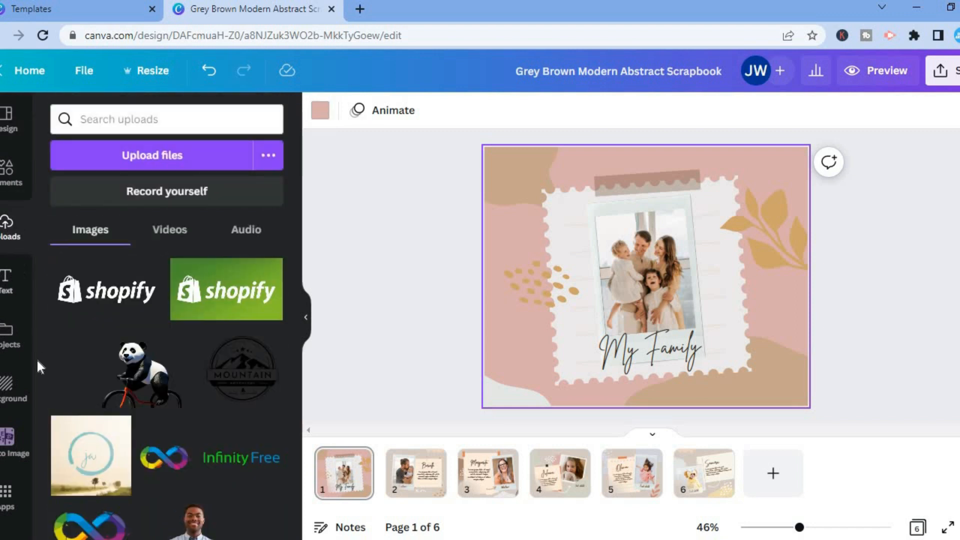
click(88, 465)
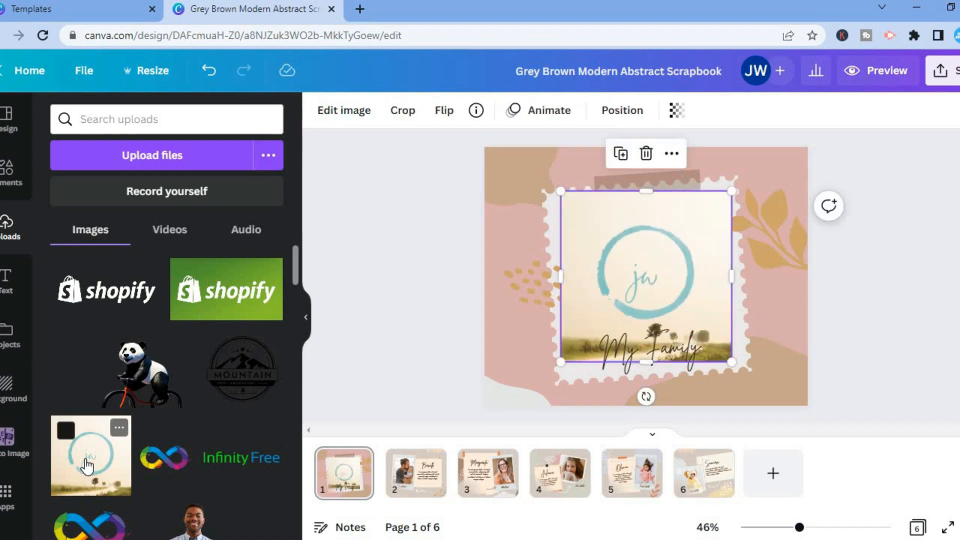
click(647, 154)
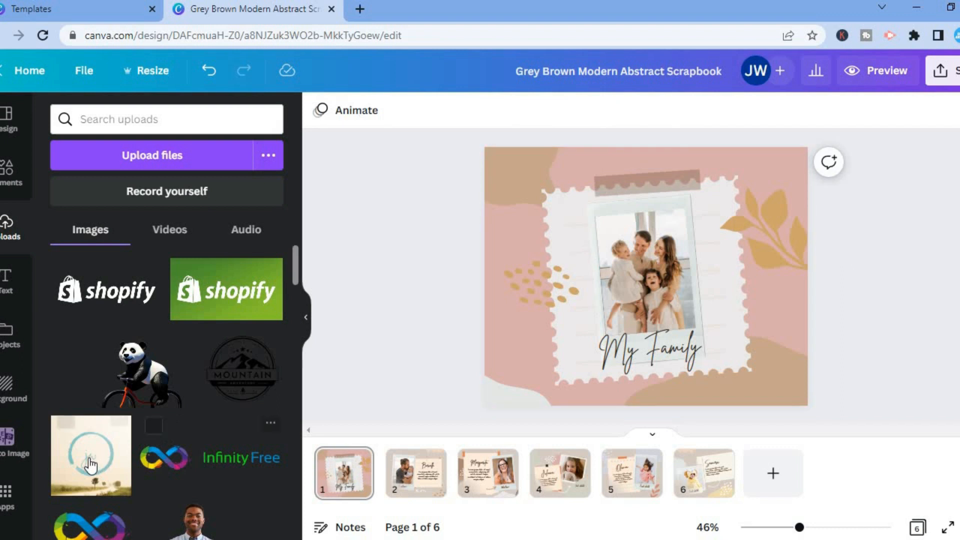
Fill the first page's background directly with the uploaded landscape image that has the blue circle logo.
mouse_move(90, 465)
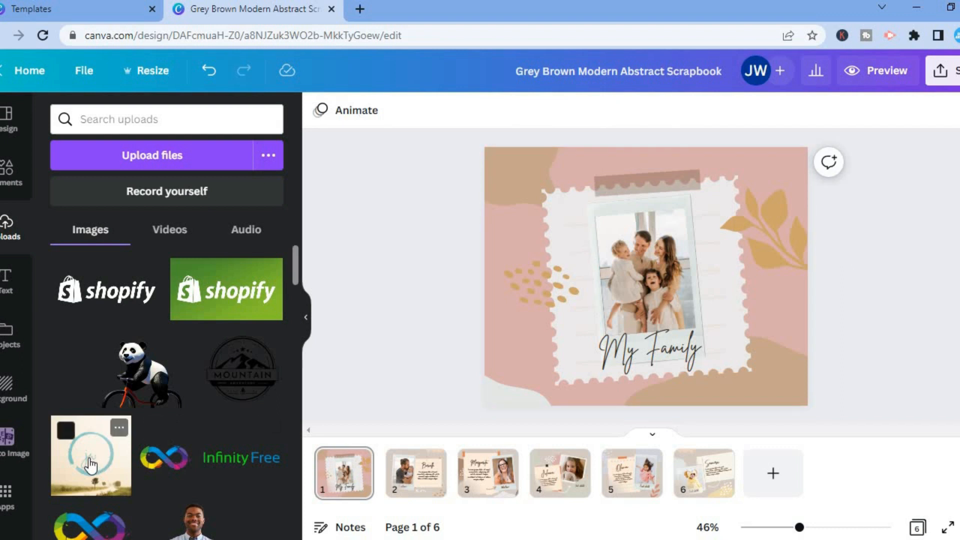
click(524, 371)
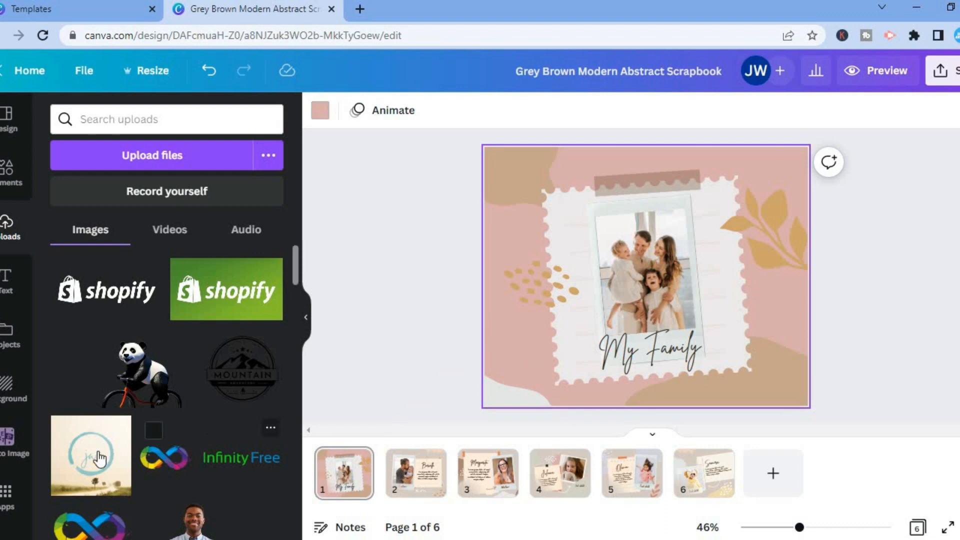
mouse_move(85, 470)
drag(85, 473, 500, 221)
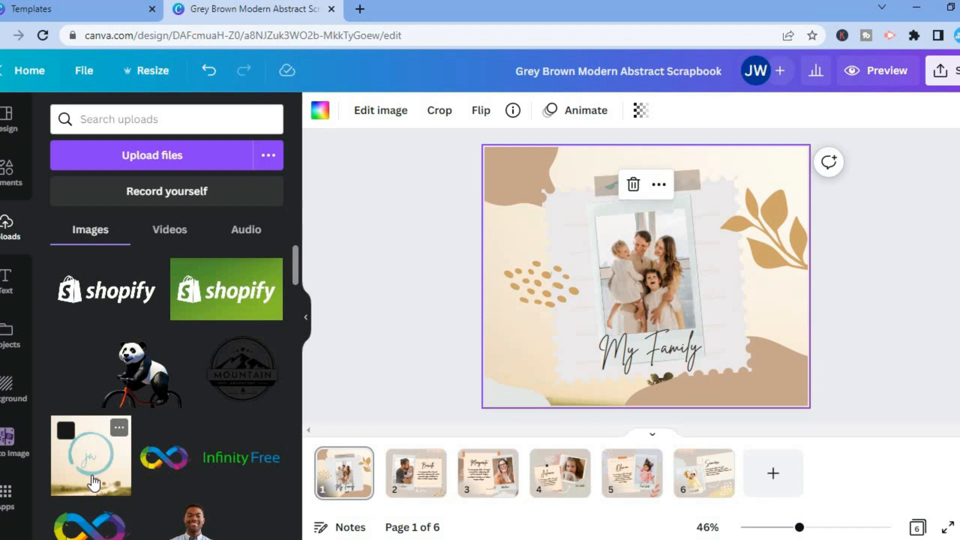
drag(94, 483, 164, 405)
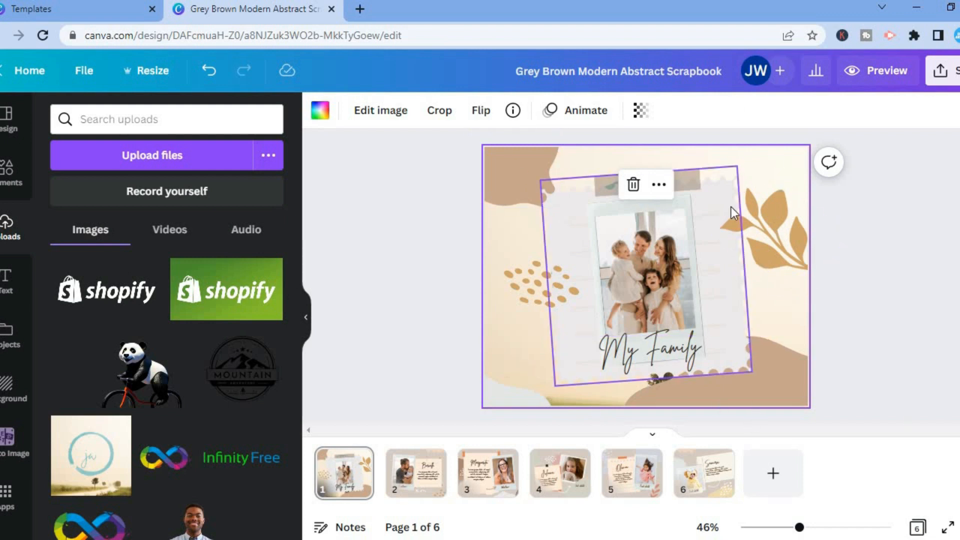
Detach the landscape image from the first page's background and delete it.
right_click(751, 160)
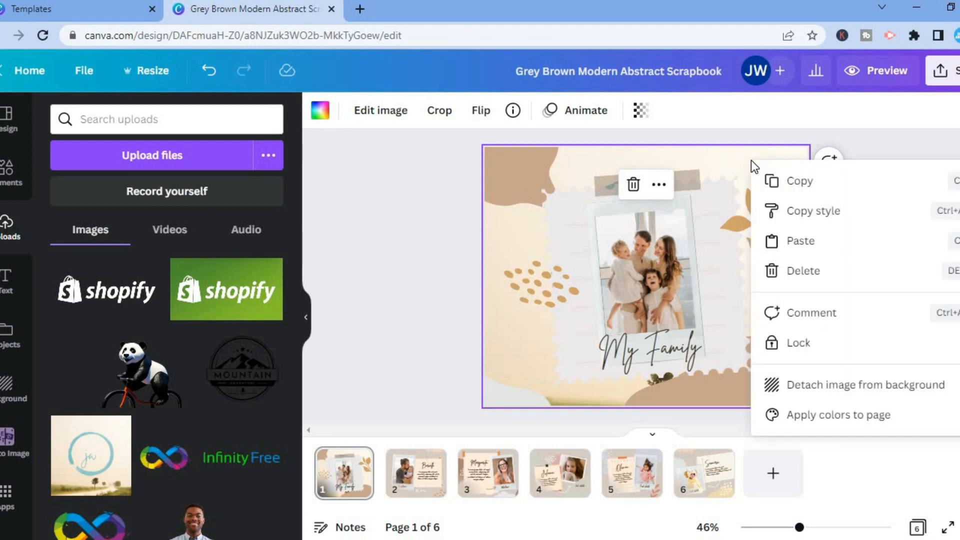
click(821, 386)
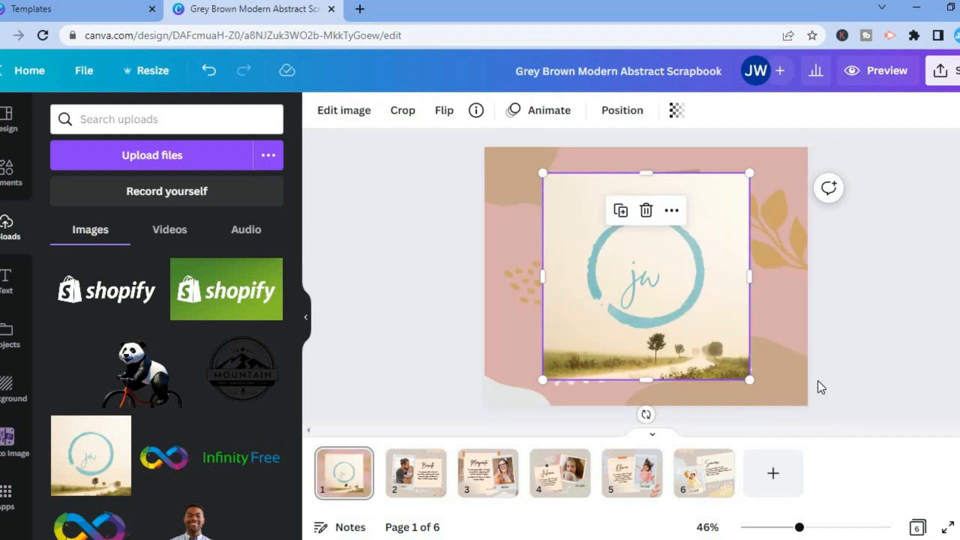
click(646, 210)
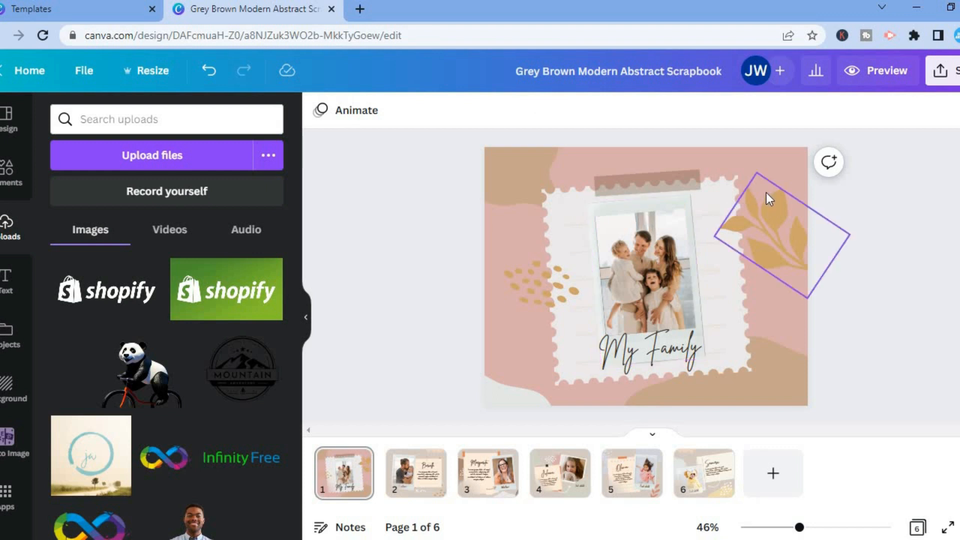
Delete the pink background from the first page.
click(740, 161)
right_click(740, 161)
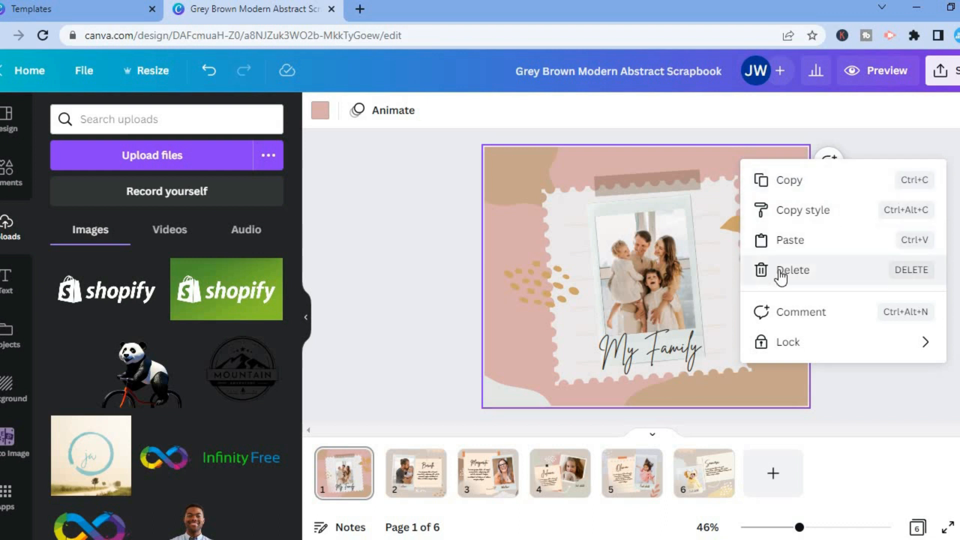
click(797, 274)
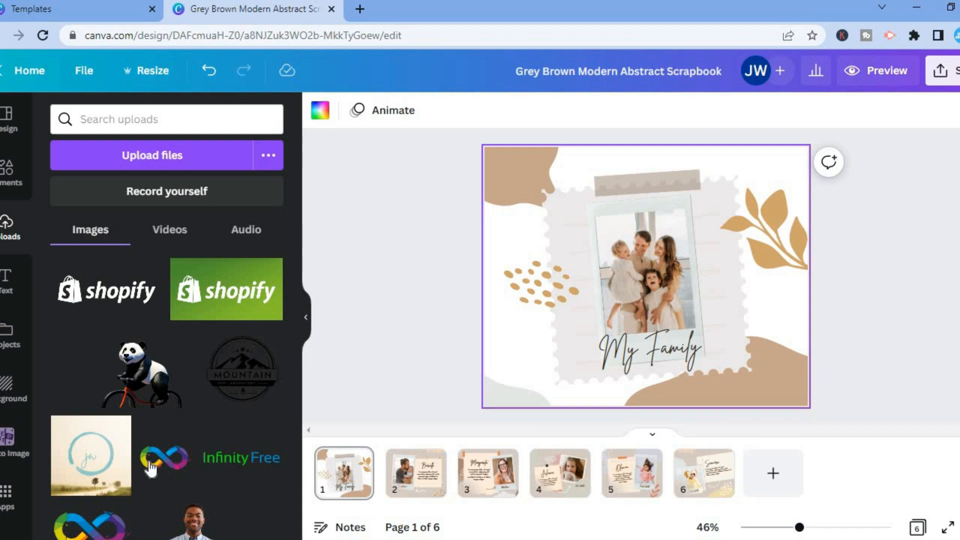
Add the uploaded landscape image with the blue circle logo to the first page and set it as the background.
mouse_move(88, 470)
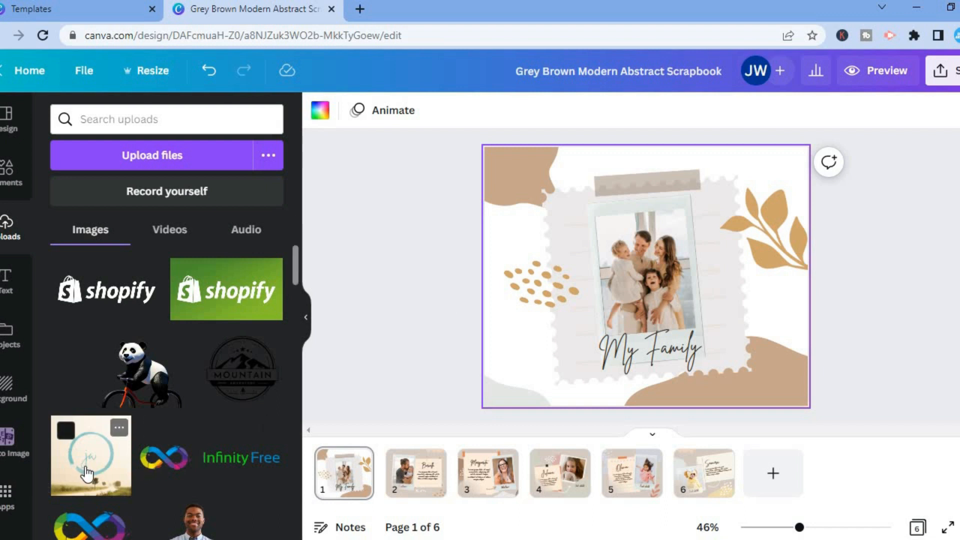
drag(87, 470, 534, 204)
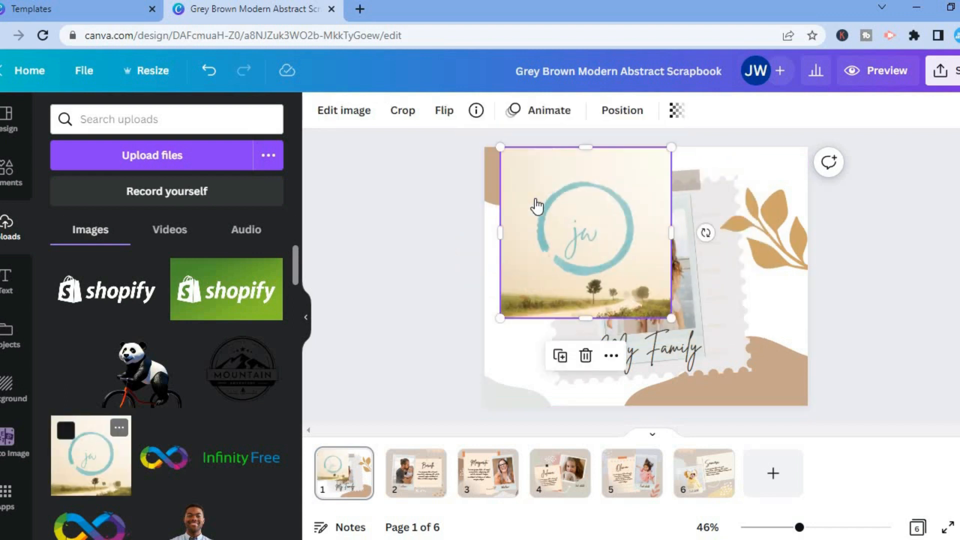
right_click(579, 223)
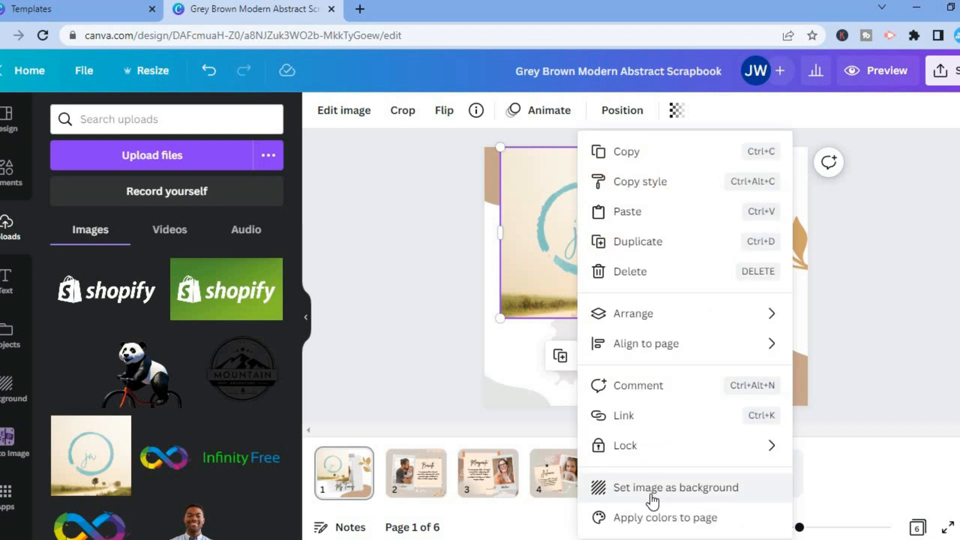
click(668, 494)
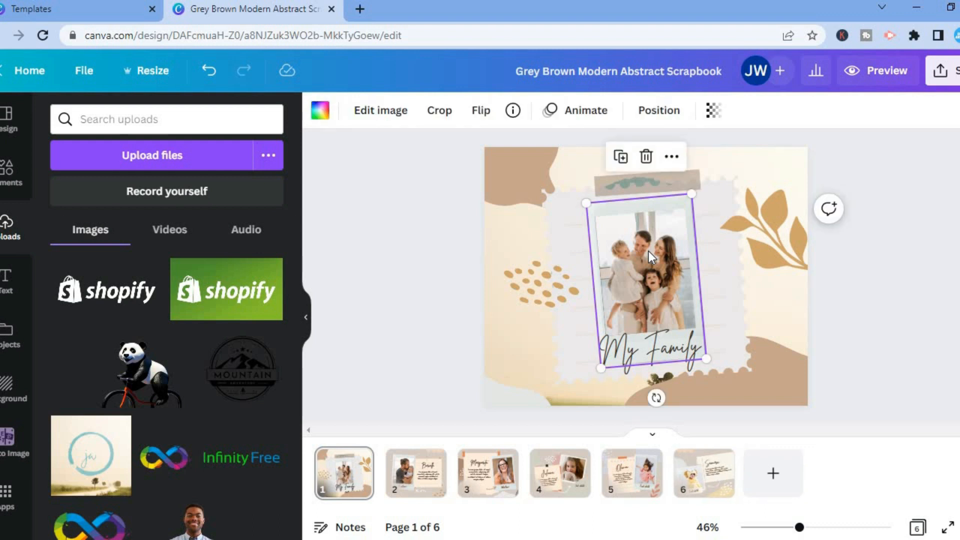
Replace the family photo in the first page's frame with the uploaded picture of the man with crossed arms.
click(647, 157)
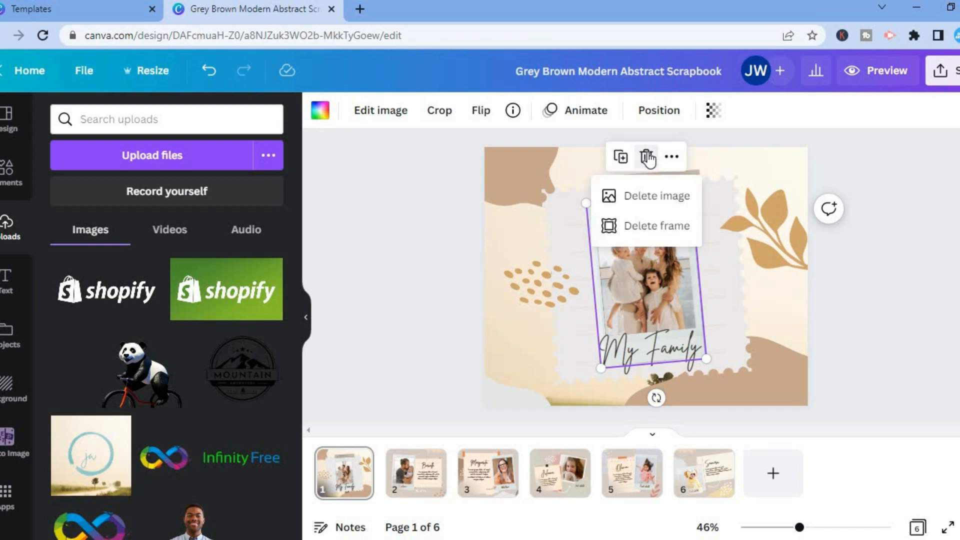
click(656, 195)
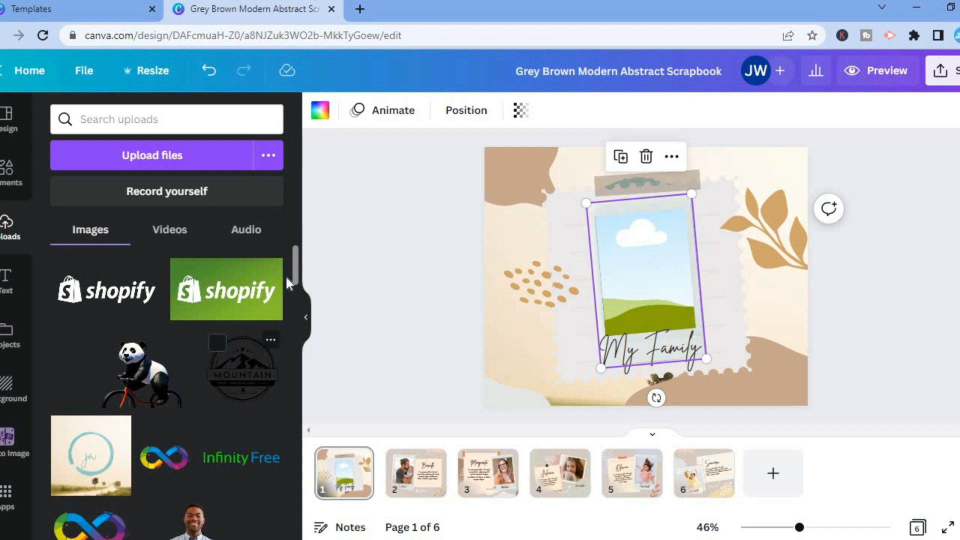
drag(296, 259, 296, 293)
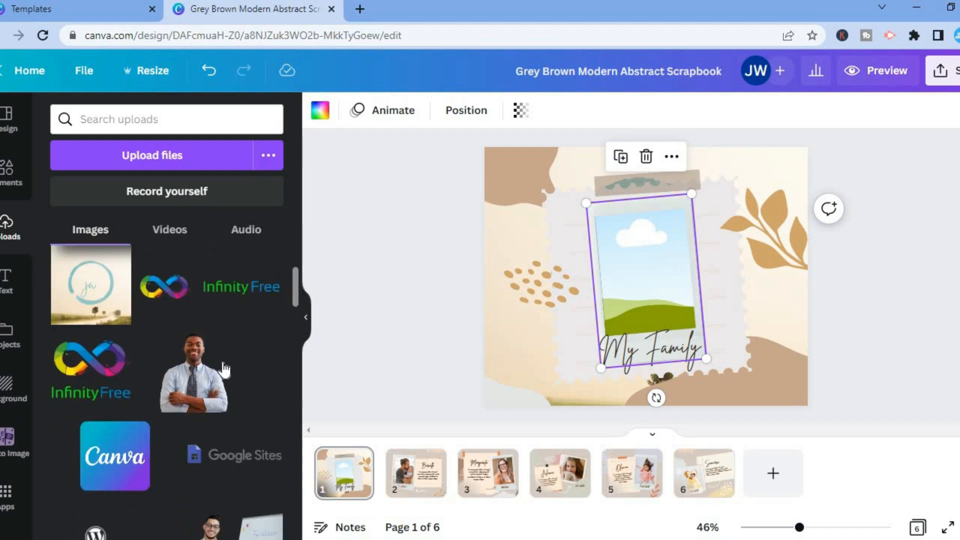
drag(505, 219, 649, 243)
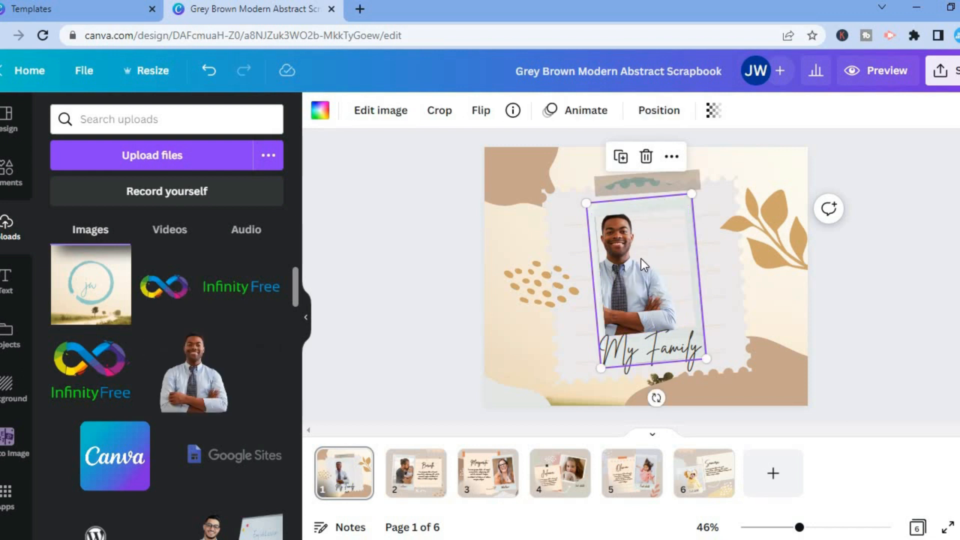
Reposition the man's picture inside its frame so that he is centered.
double_click(642, 259)
drag(641, 258, 683, 257)
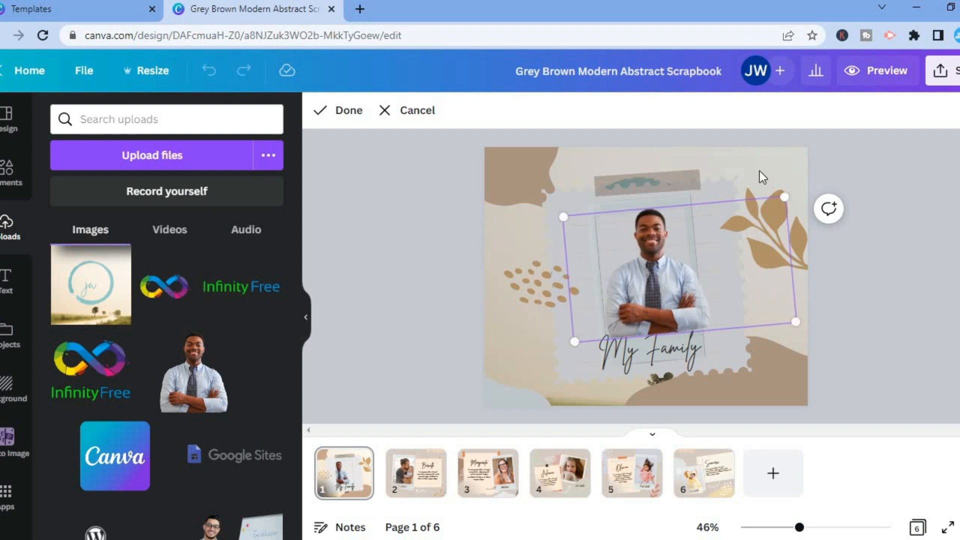
click(762, 169)
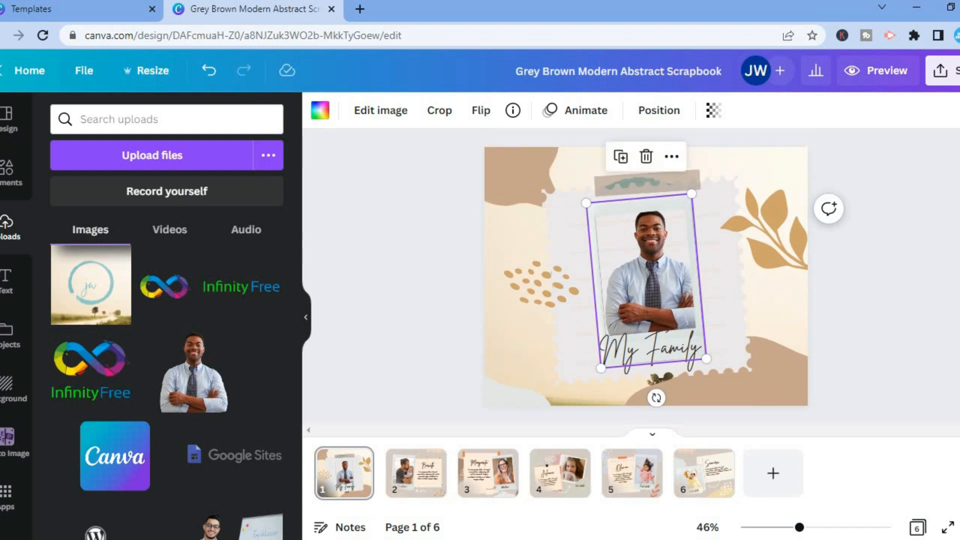
Replace the placeholder paragraph on page 2's note card with the text "test".
click(404, 491)
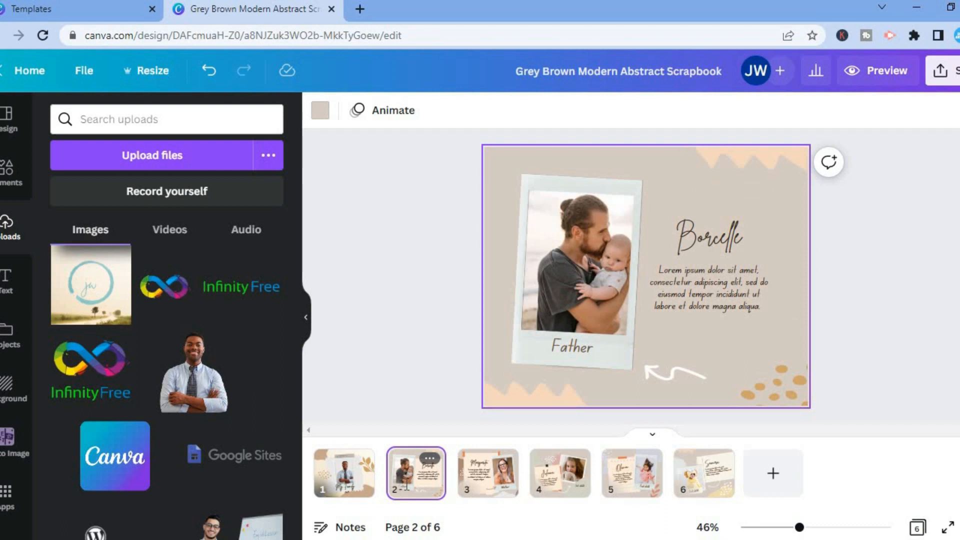
click(733, 289)
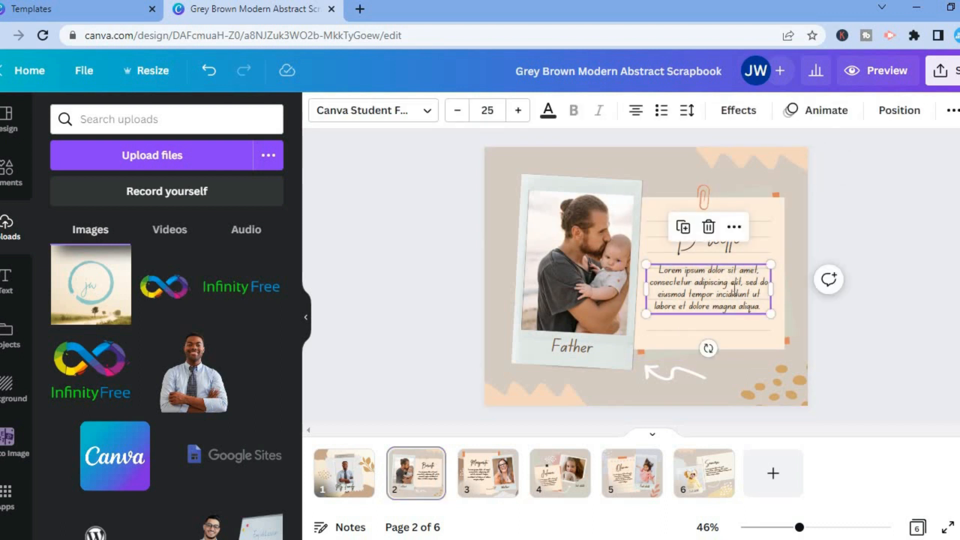
double_click(733, 289)
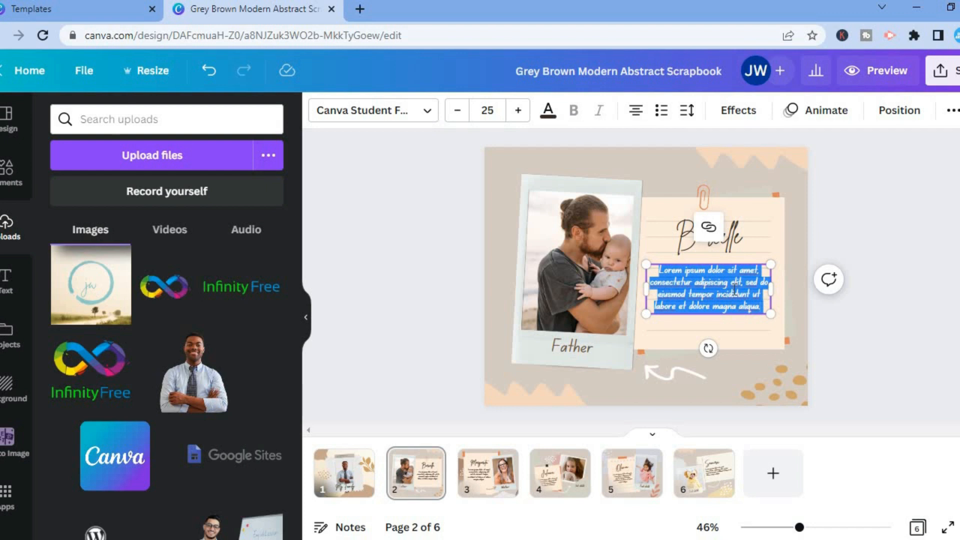
key(BackSpace)
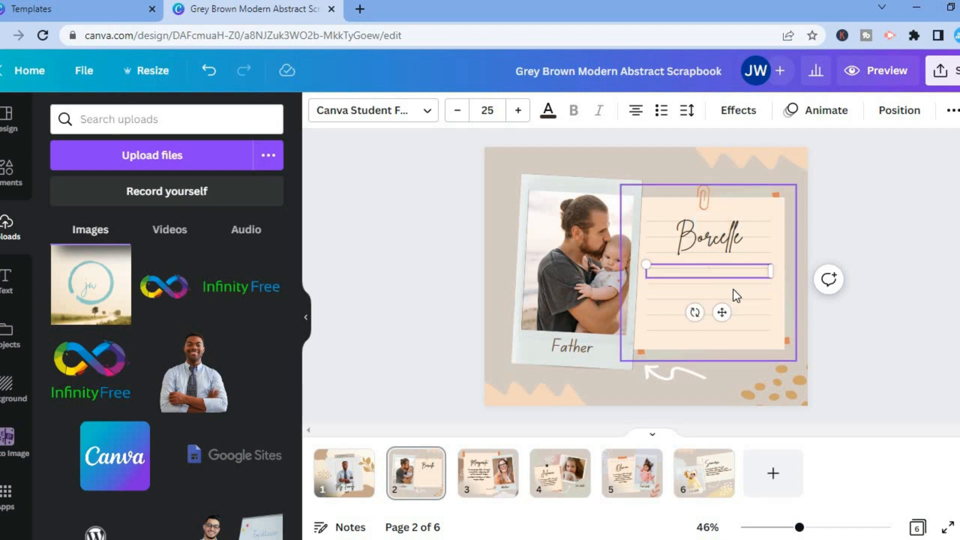
text(les)
Change the font of the heading on page 2's note card to Now Bold.
click(713, 239)
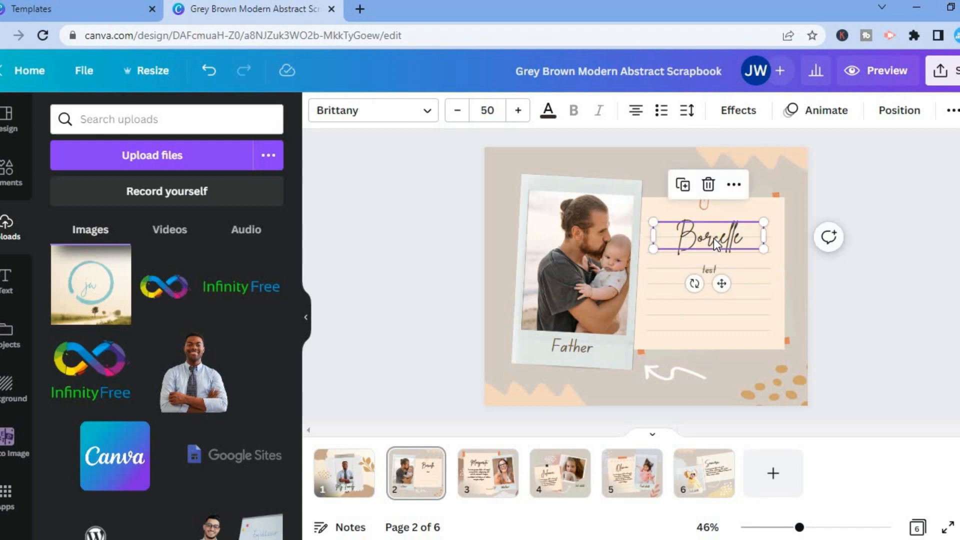
double_click(745, 242)
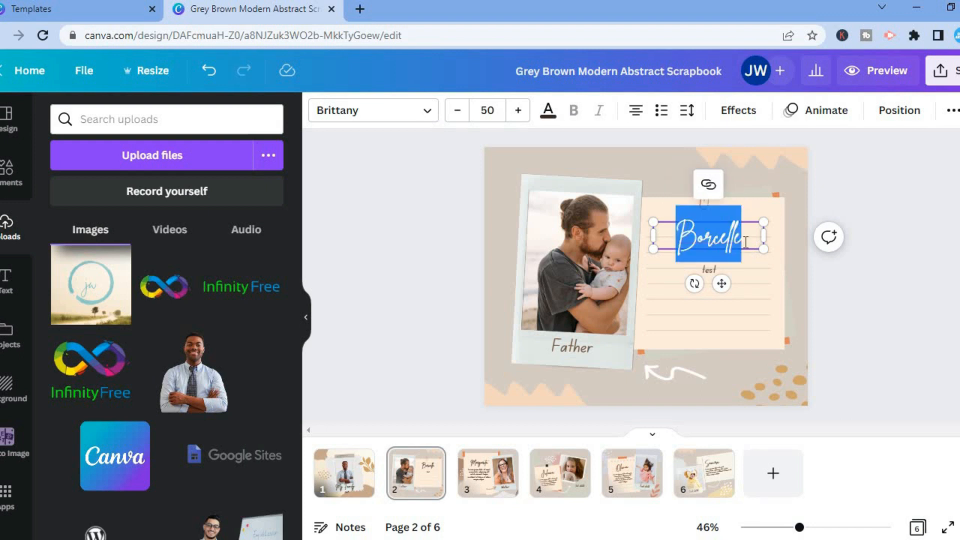
click(395, 118)
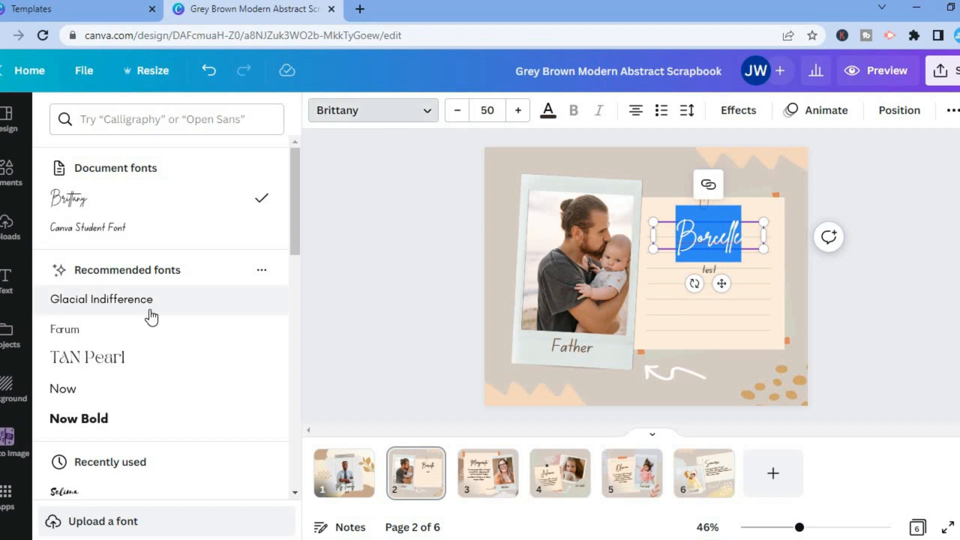
click(93, 429)
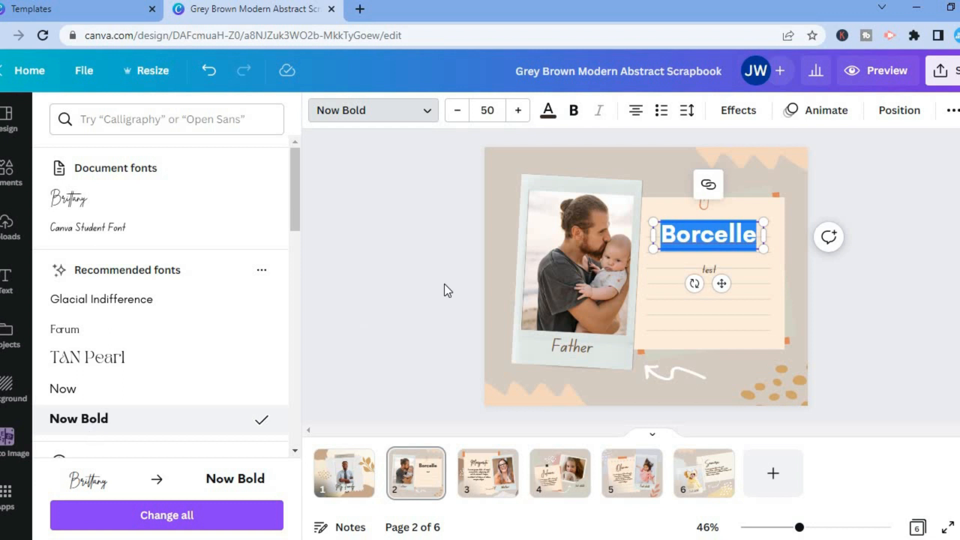
Set page 2's heading to font size 64 and widen its text box so the word fits on one line.
click(485, 104)
drag(566, 194, 507, 332)
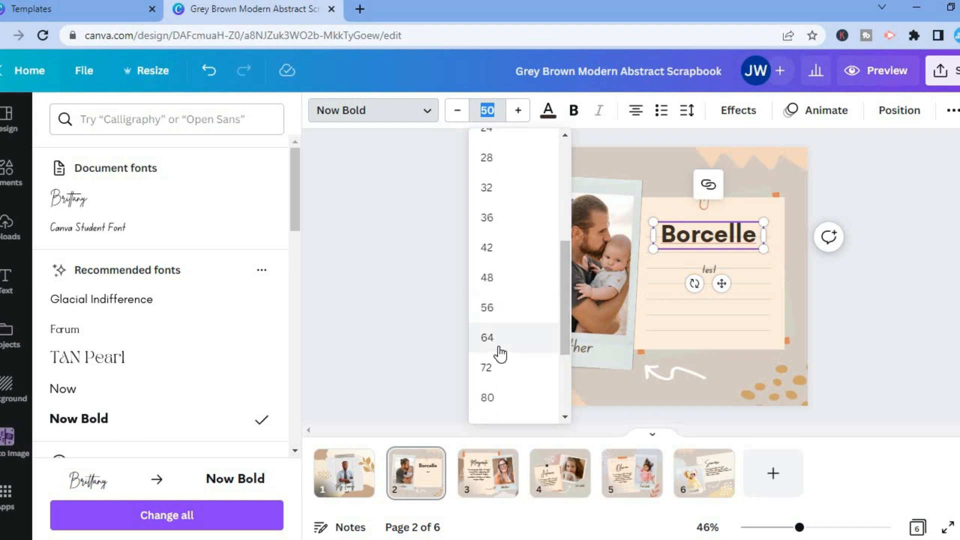
click(500, 351)
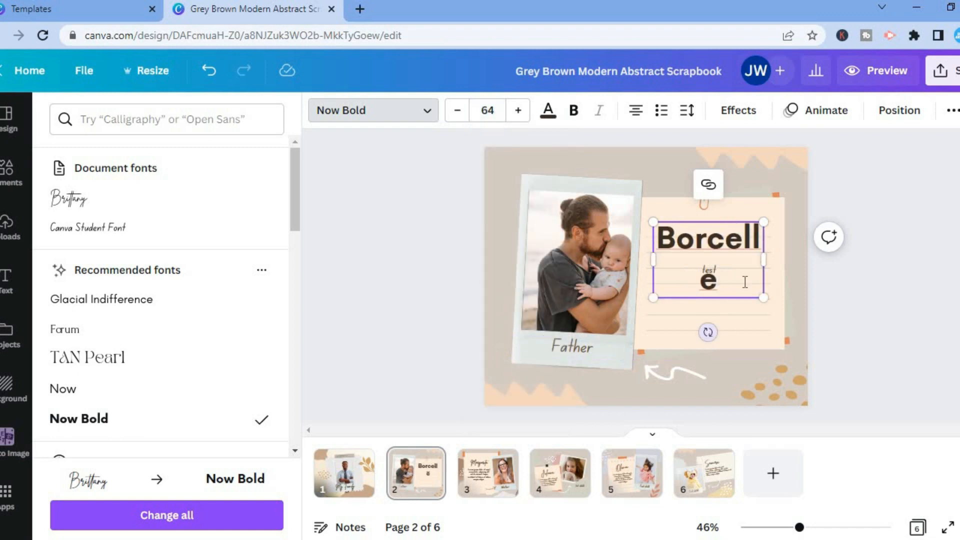
drag(767, 264, 779, 263)
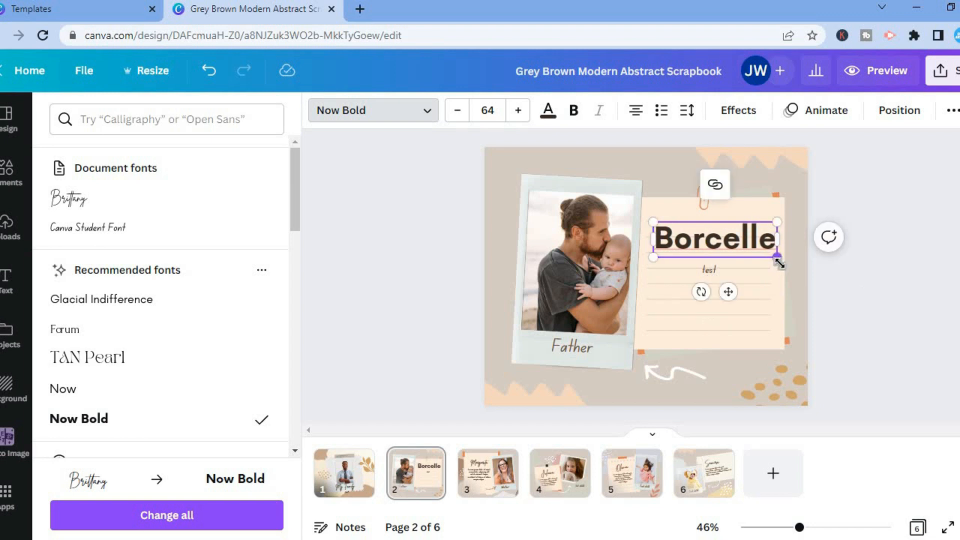
Delete the father-and-baby photo from page 2's frame and fill the frame with the uploaded picture of the man with crossed arms.
click(563, 262)
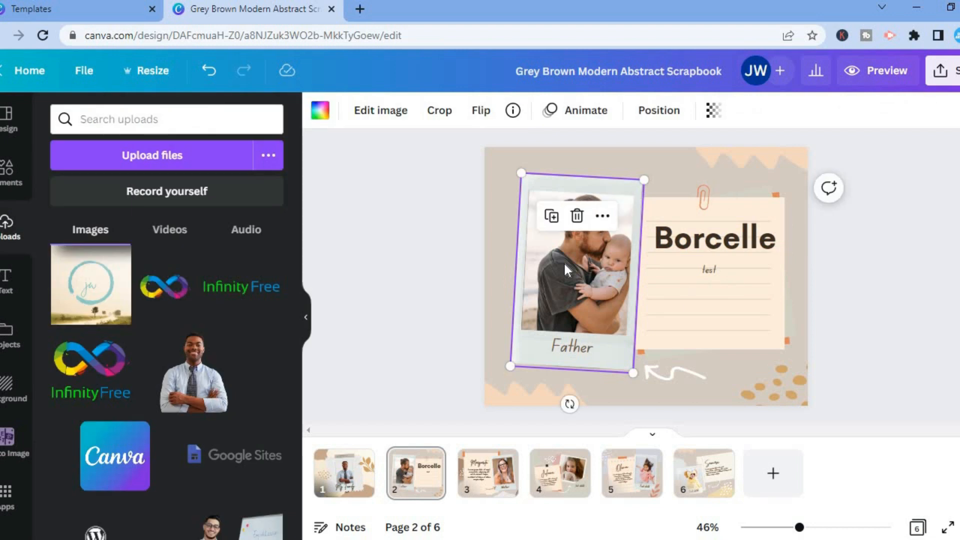
click(577, 216)
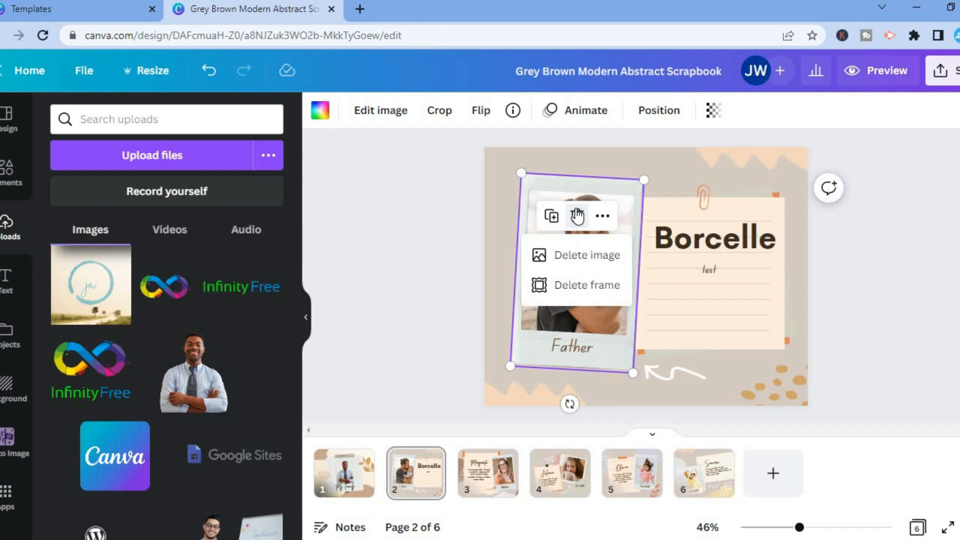
click(578, 257)
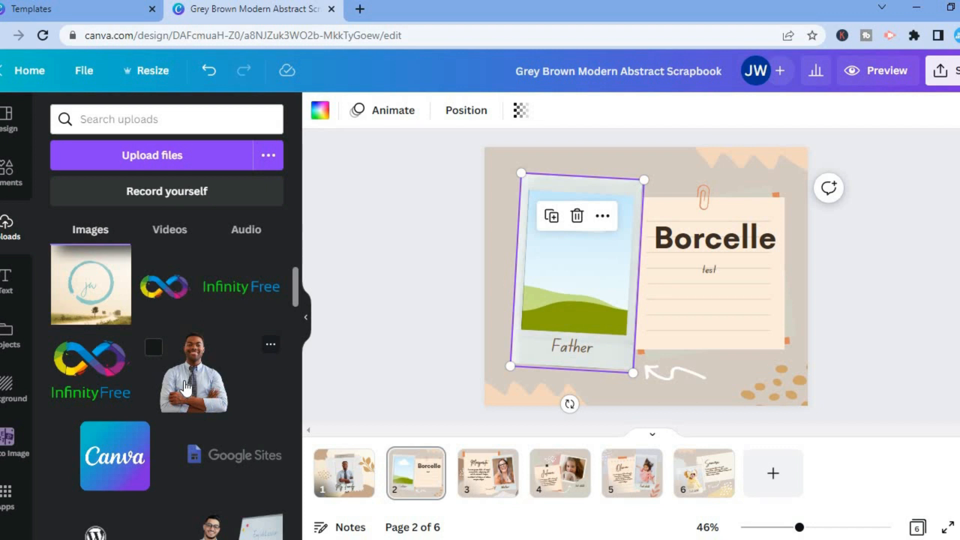
drag(257, 336, 608, 257)
double_click(566, 265)
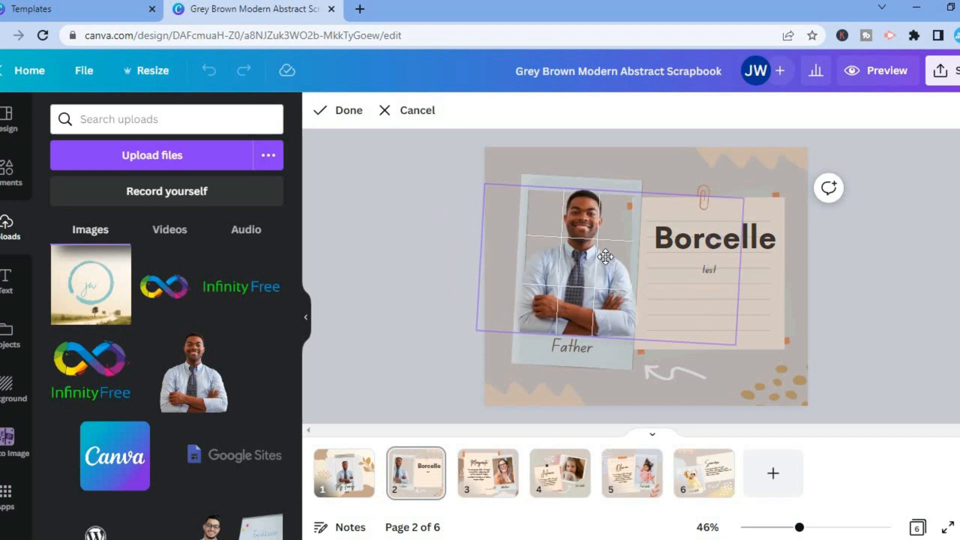
click(781, 161)
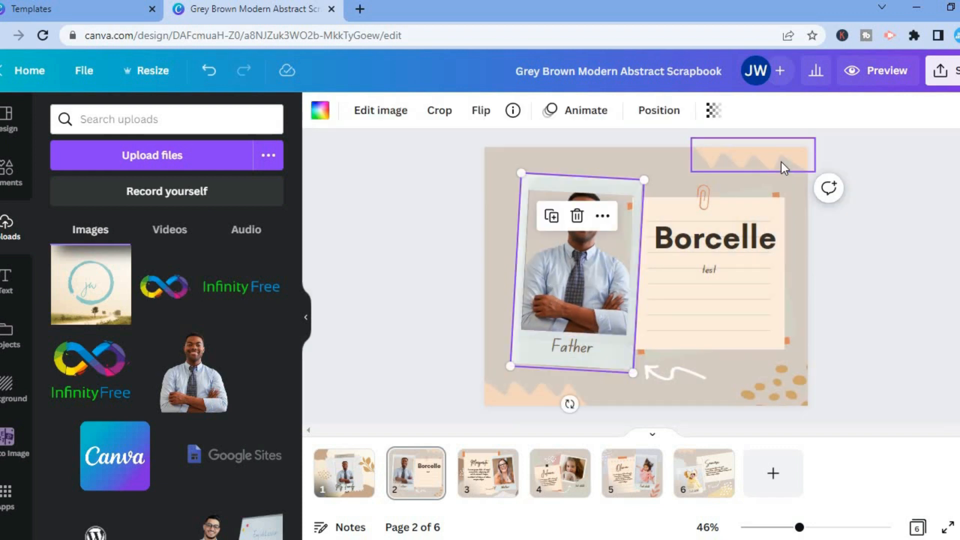
Look through the remaining scrapbook pages, from page 3 to page 6.
click(487, 485)
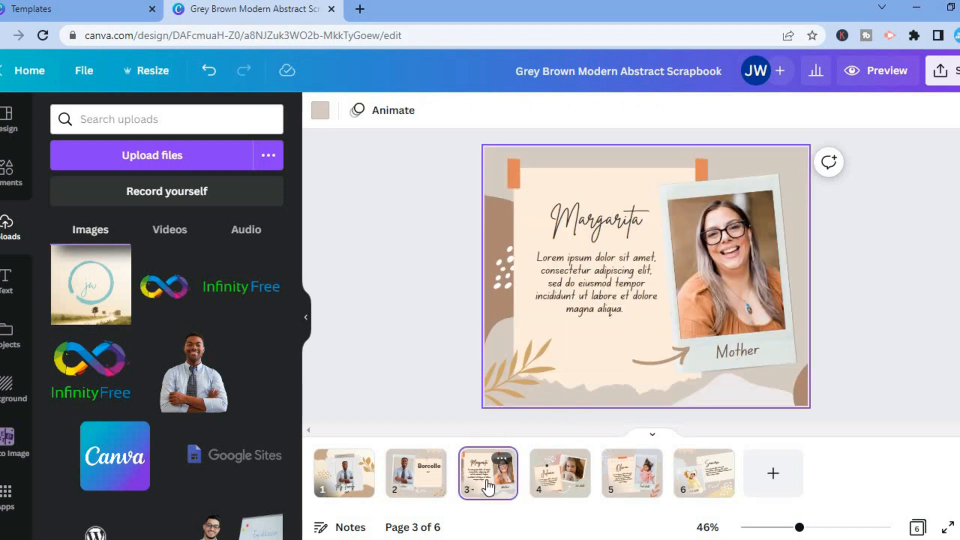
click(568, 481)
click(638, 477)
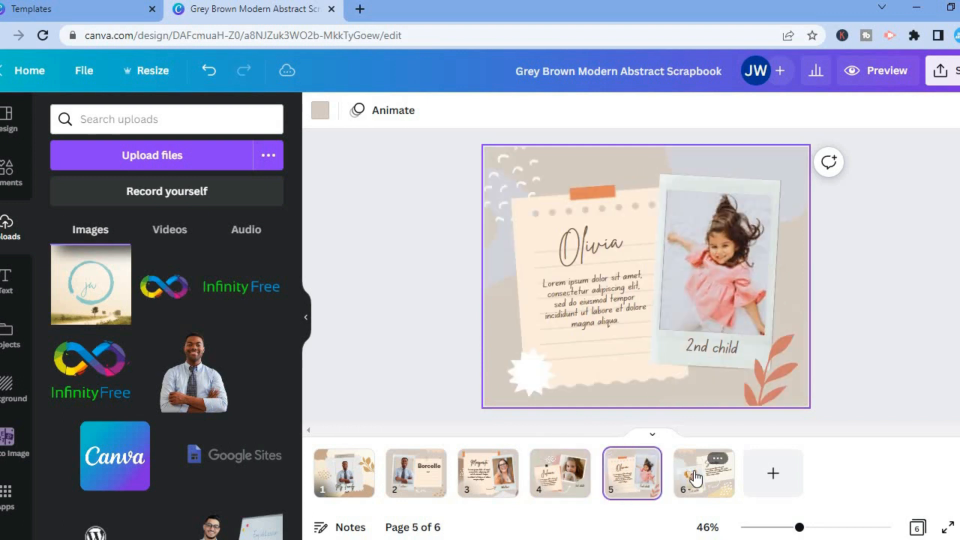
click(696, 478)
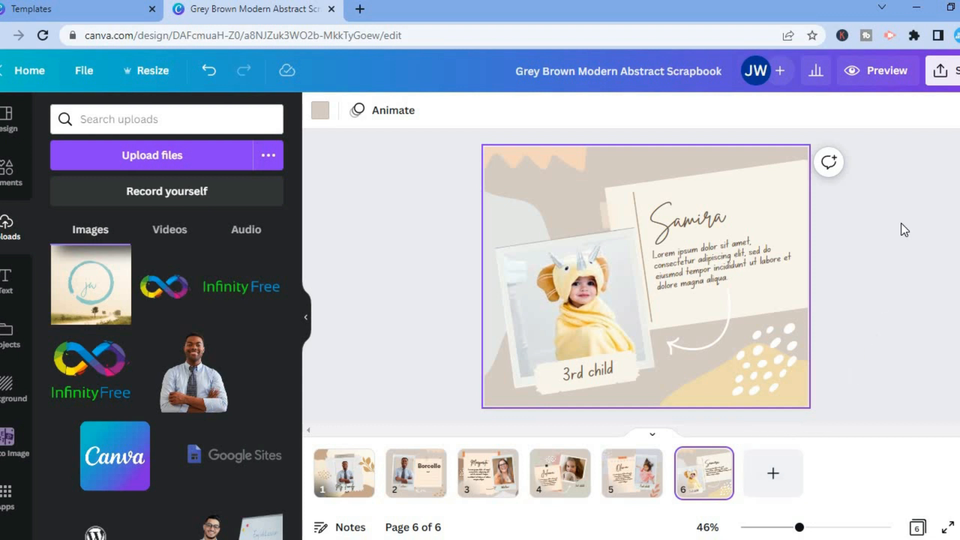
Check the design's link access options for sharing and open its download settings.
click(950, 72)
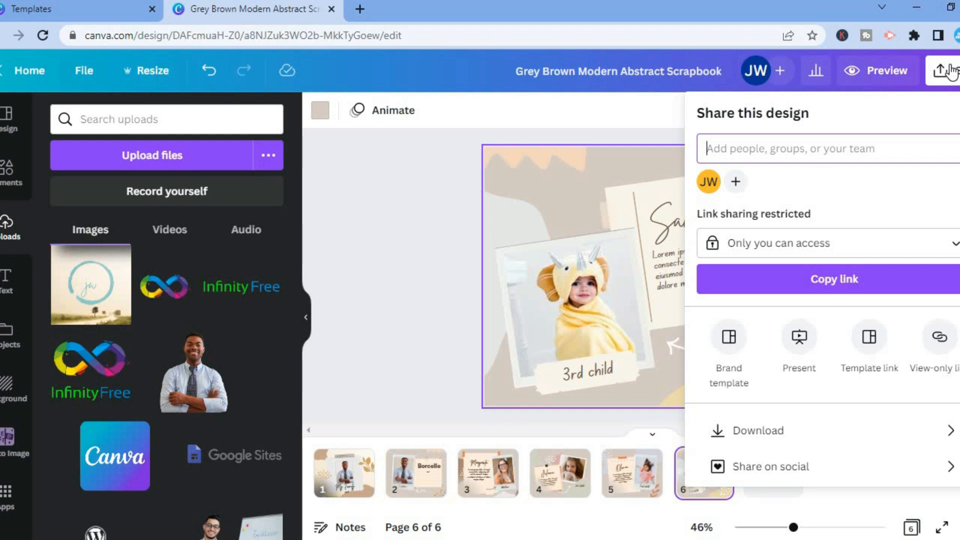
click(814, 245)
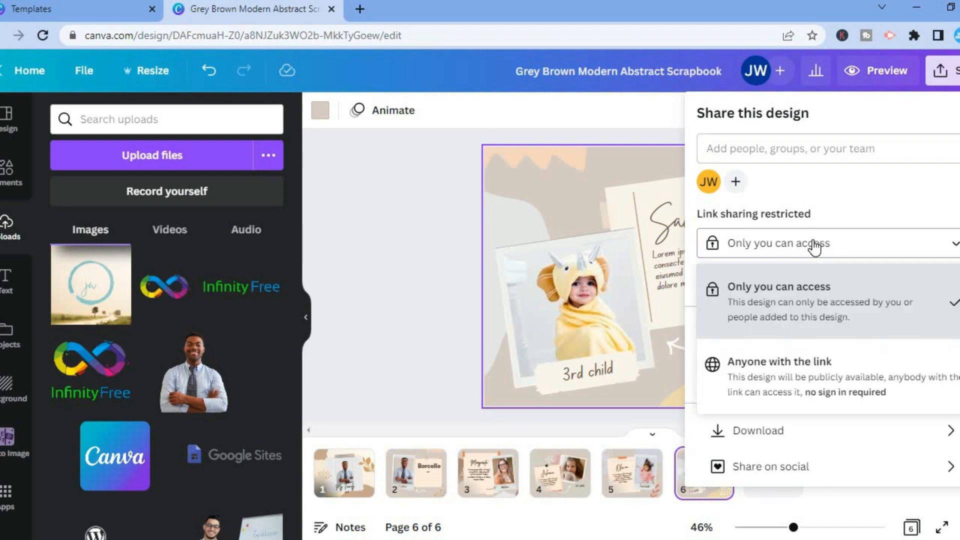
click(848, 252)
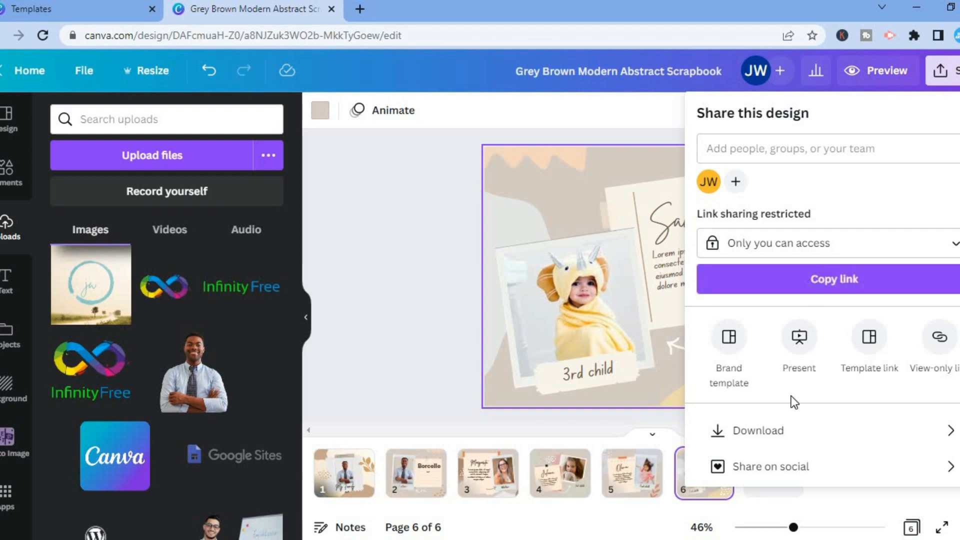
click(775, 429)
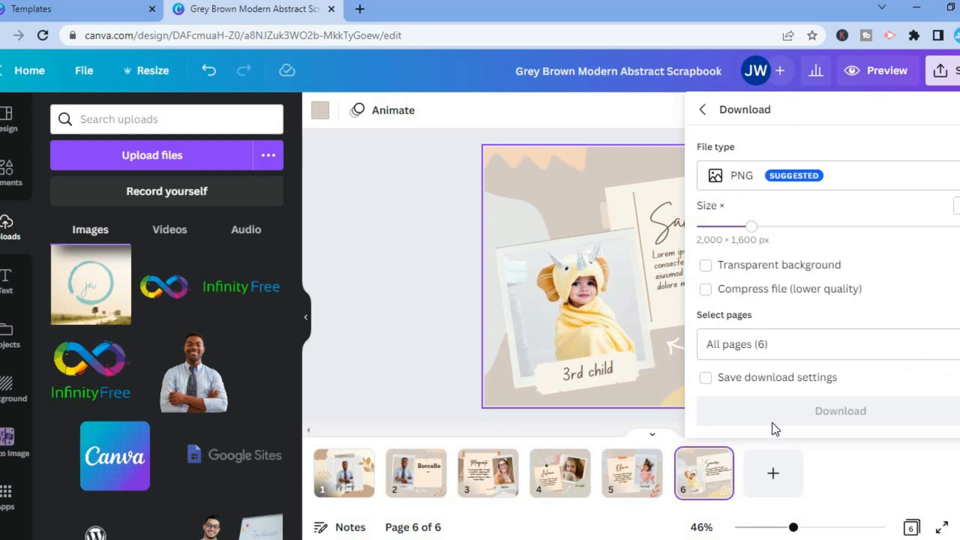